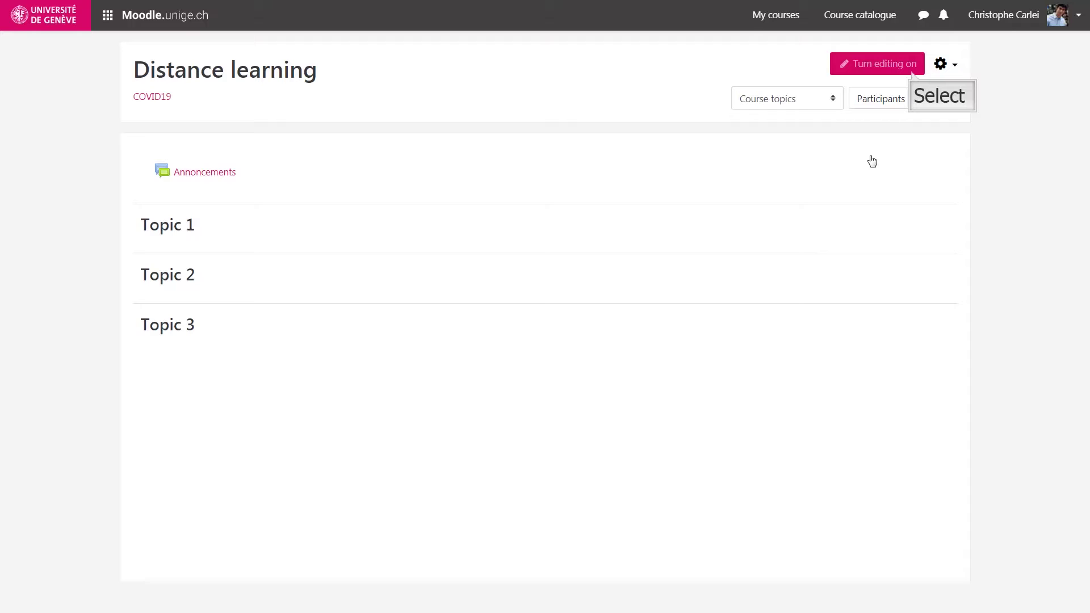
Step: Turn editing on and add 2 topic sections so the course runs Topic 1 to Topic 5
click(883, 75)
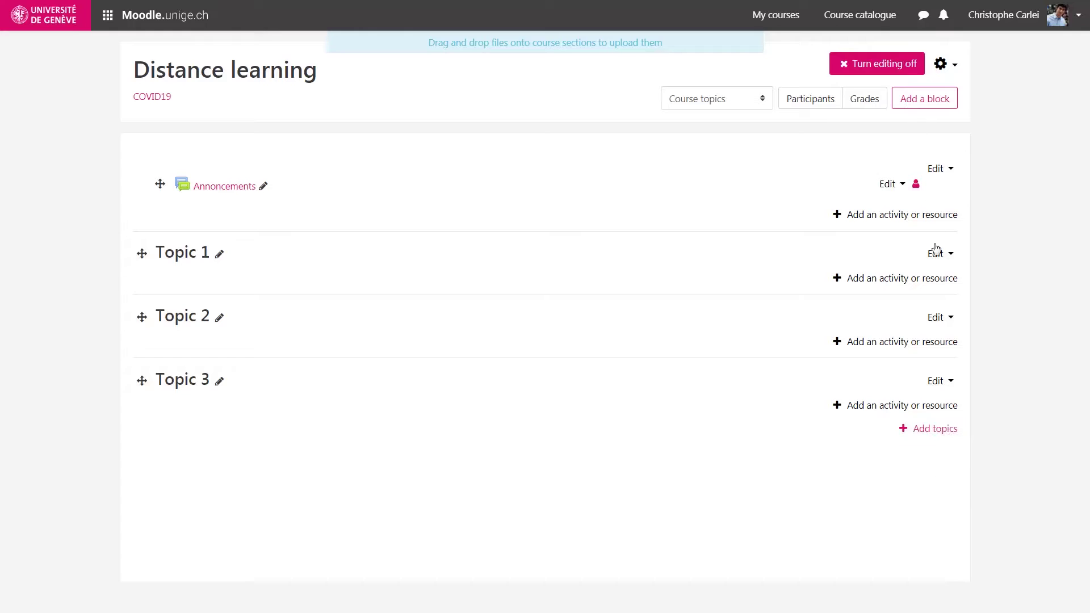
click(941, 439)
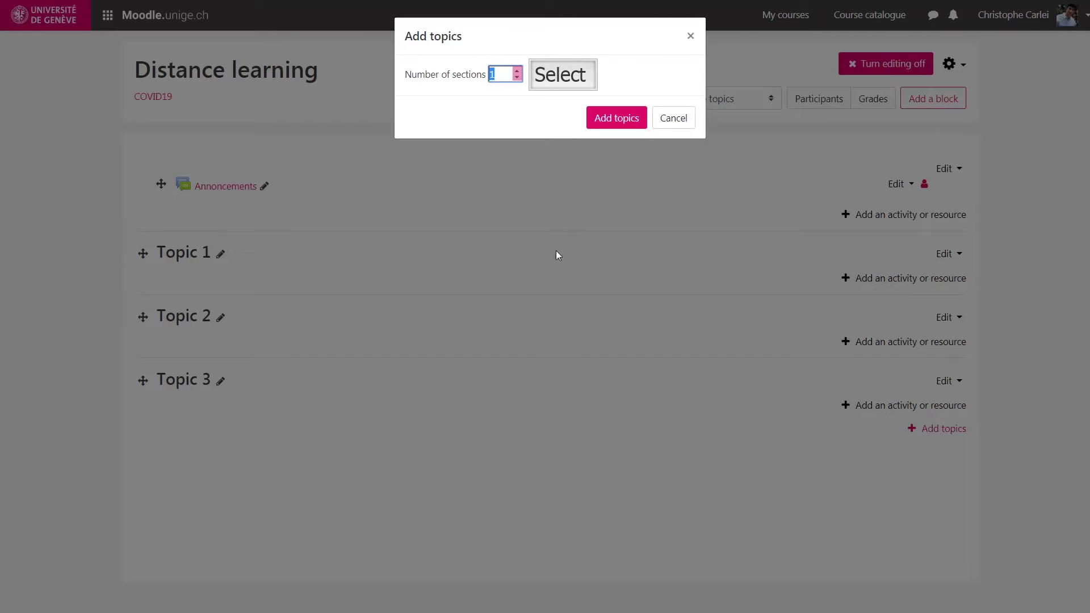
text(2)
click(609, 124)
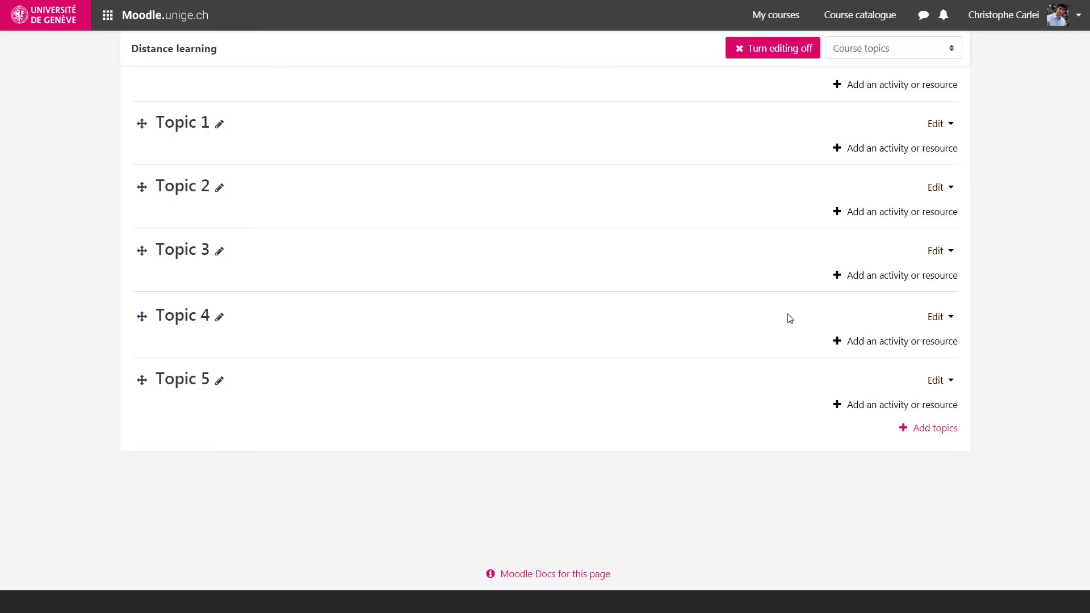
scroll(792, 394, up, 2)
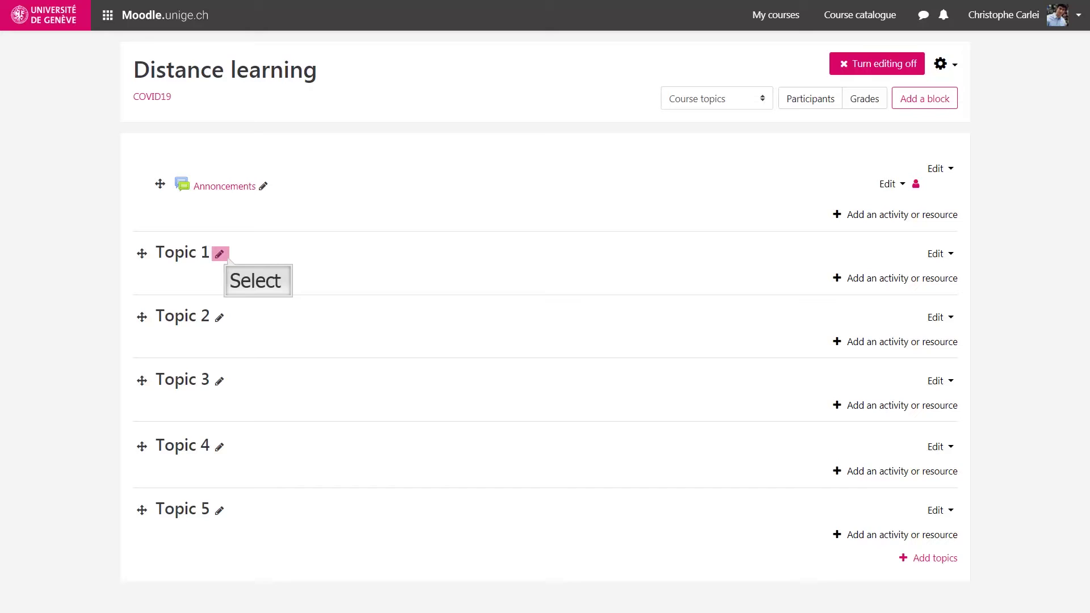
Step: Start renaming the Topic 1 heading, then return the course to its non-editing view
click(219, 253)
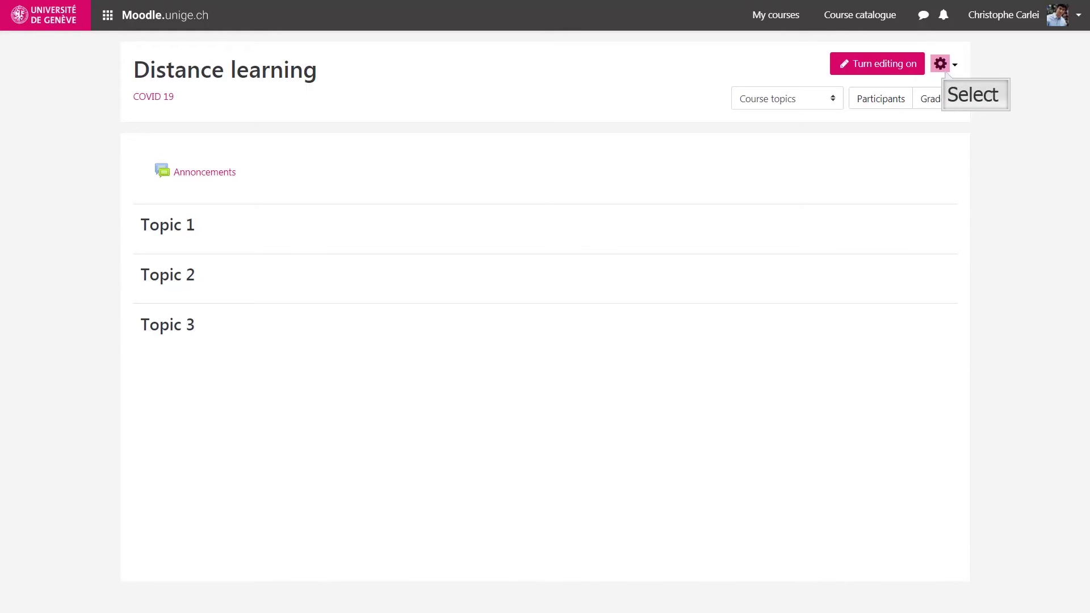
Step: In Edit settings, set the course start day to 16 March 2020
click(939, 64)
click(891, 85)
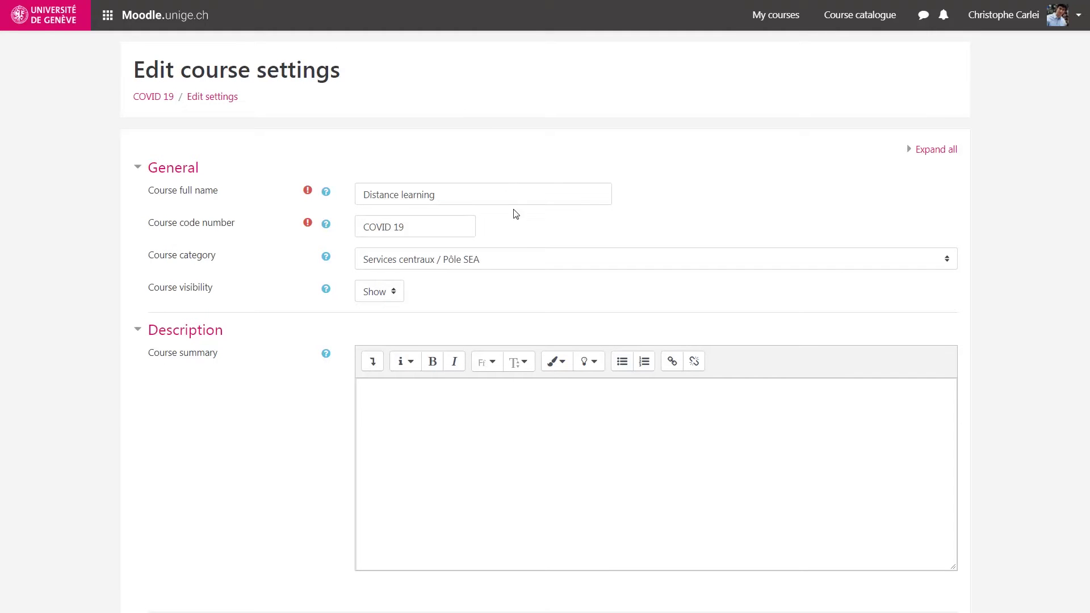
scroll(515, 234, down, 2)
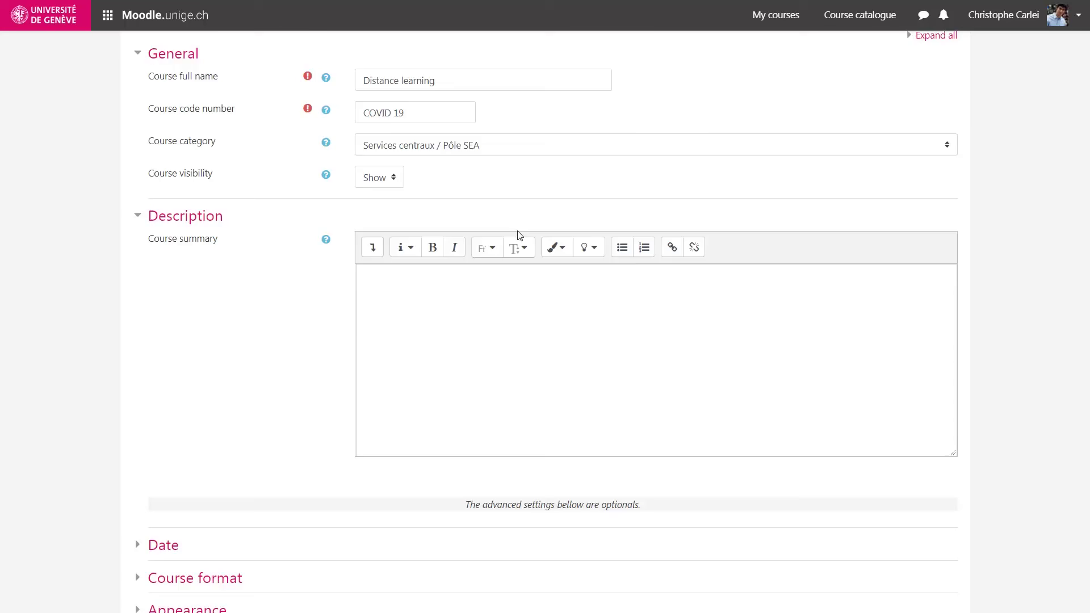
scroll(516, 234, down, 3)
click(165, 286)
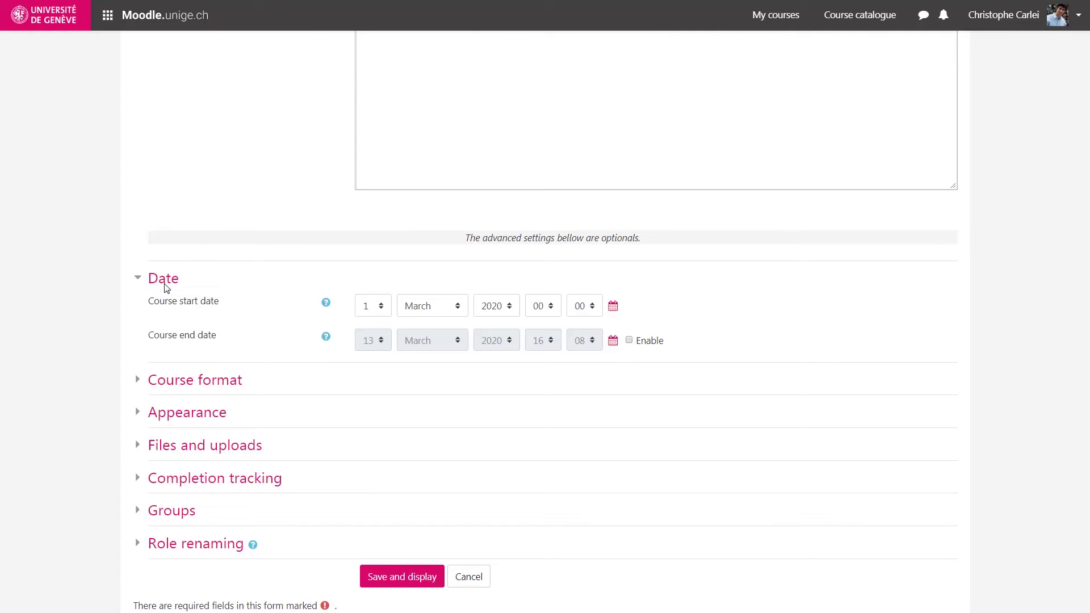
click(379, 310)
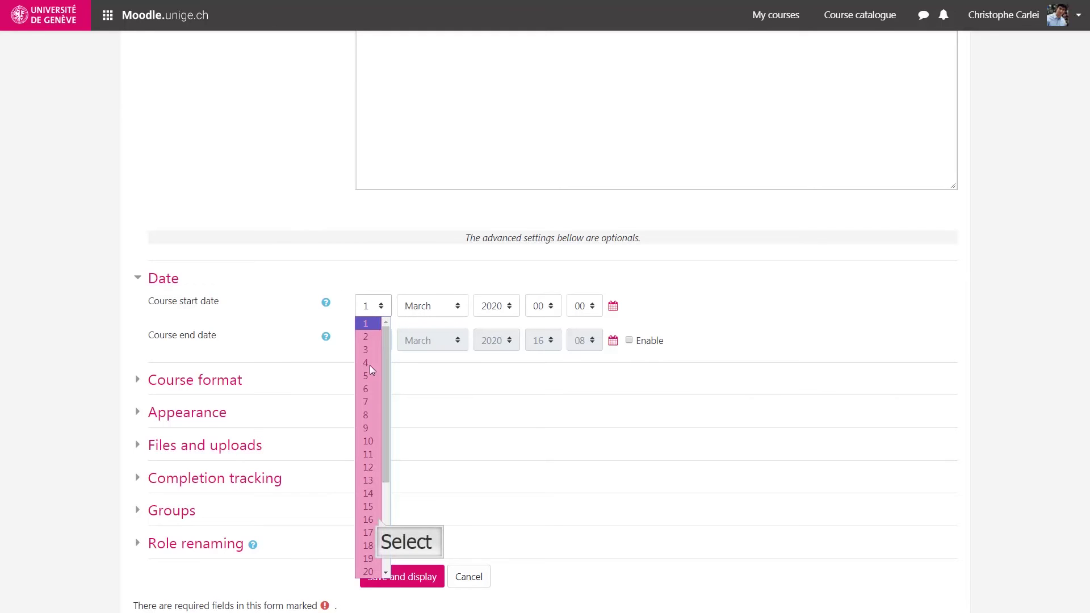
click(368, 520)
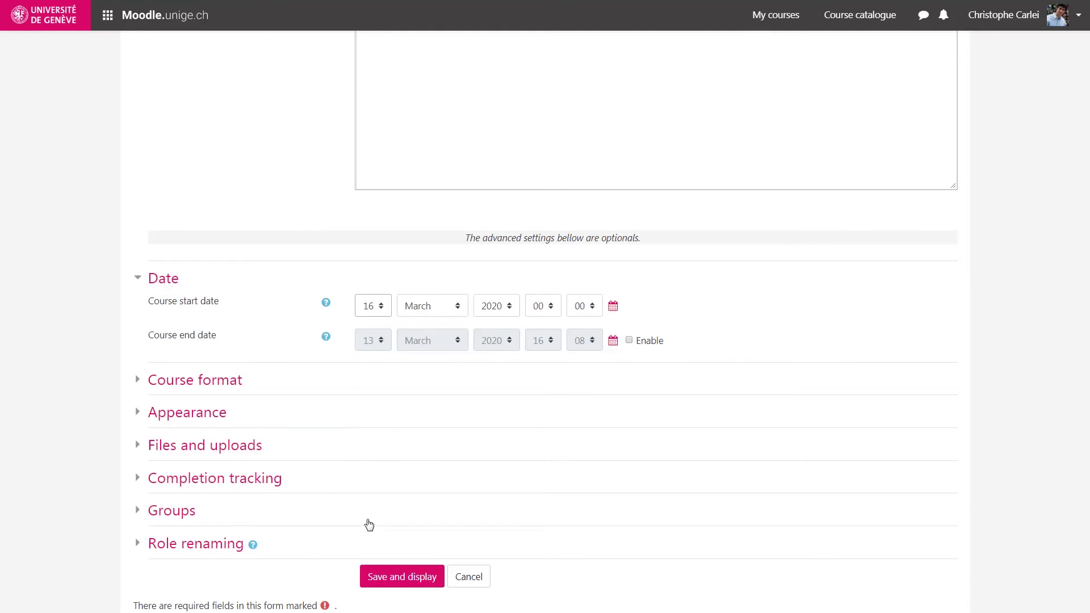
Step: Set the course format to Weekly format and save, so sections become date ranges
click(199, 390)
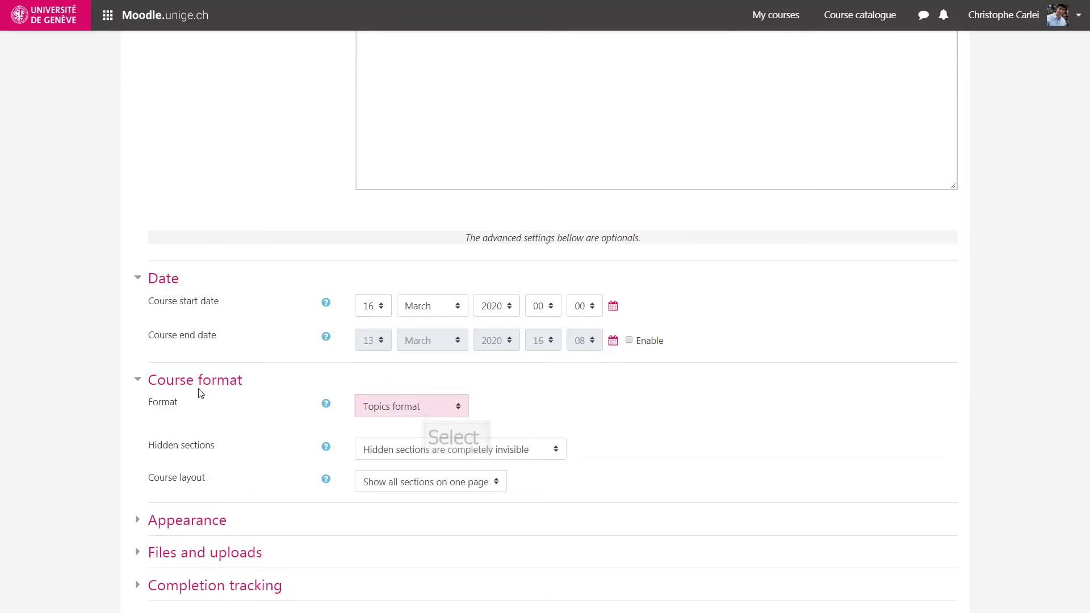
click(458, 411)
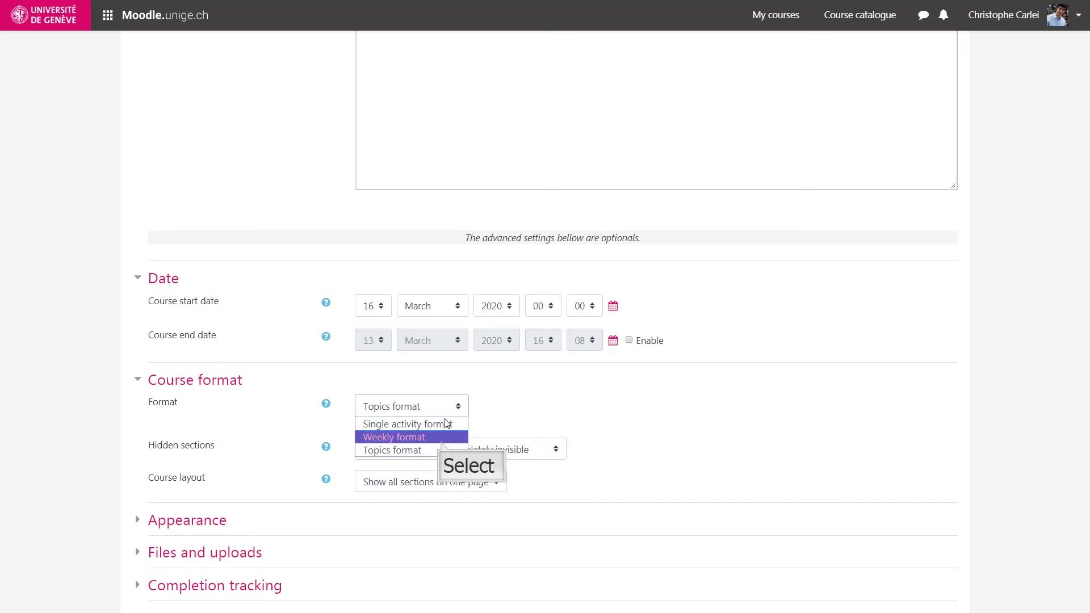
click(442, 437)
scroll(443, 447, down, 3)
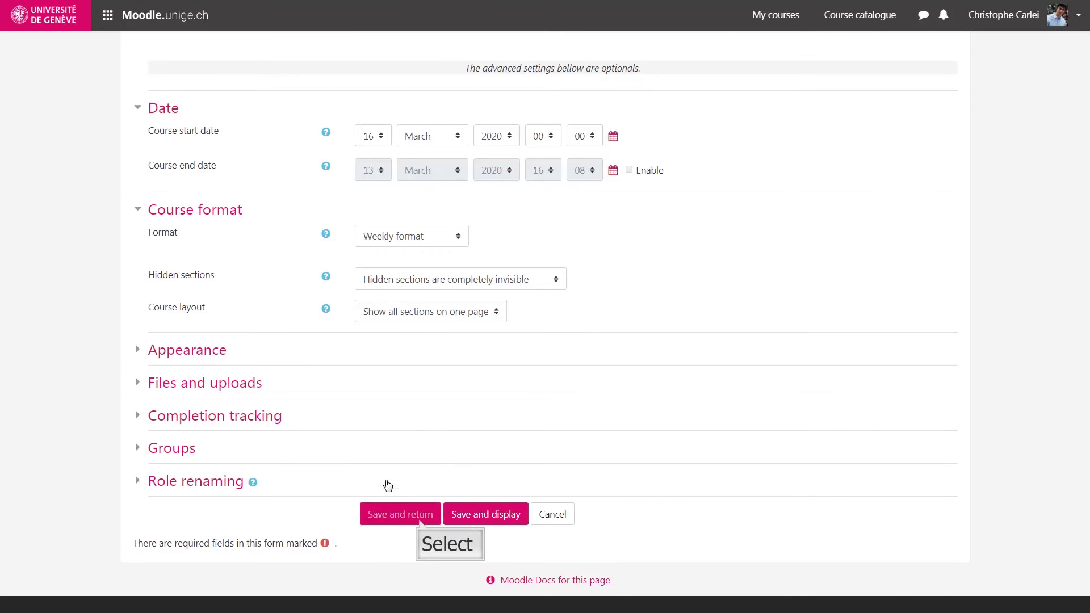
click(382, 528)
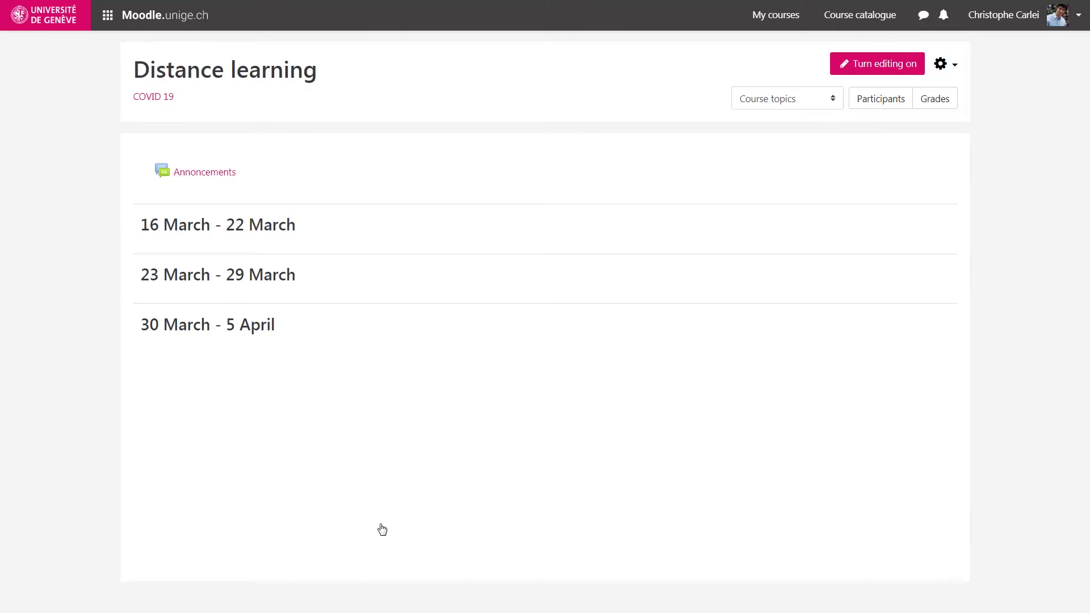
Step: Turn editing on and add 2 weeks, ending with 6-12 April and 13-19 April
click(848, 75)
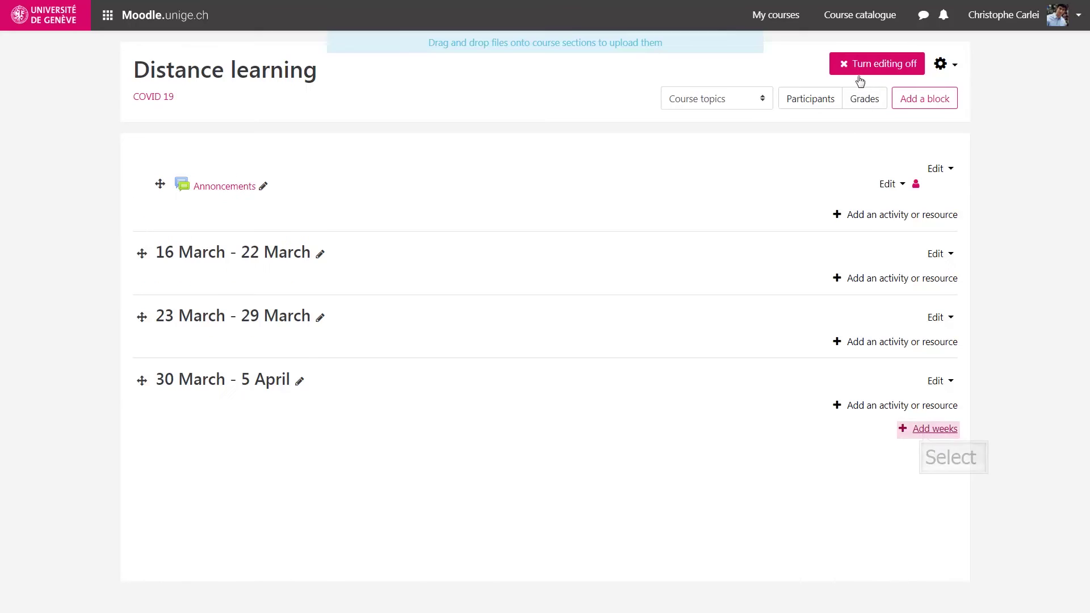
click(907, 442)
text(2)
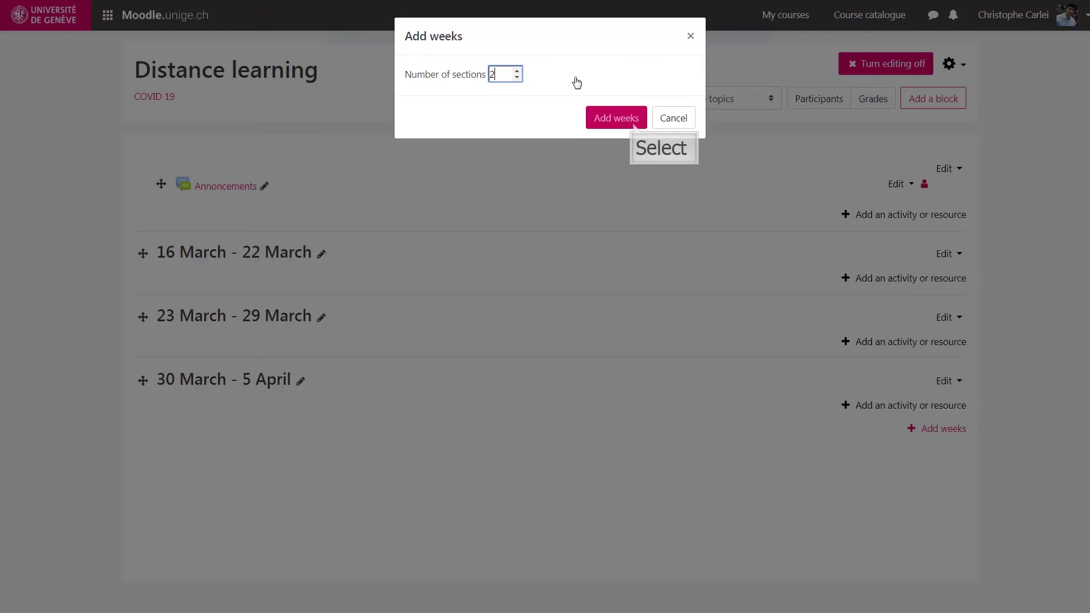
click(613, 114)
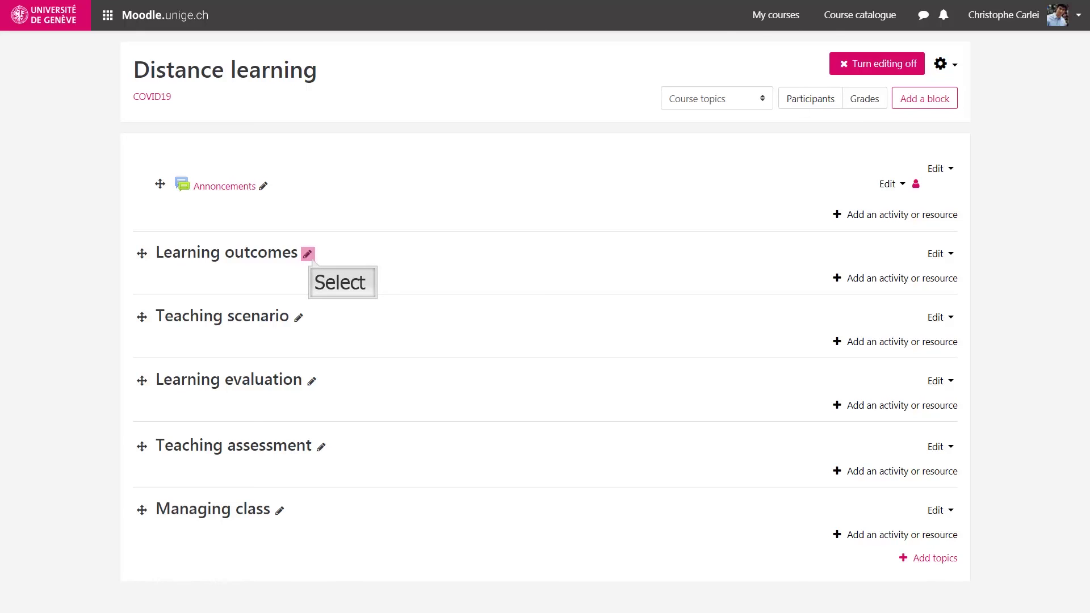
Step: Rename the first headings to 'Learning outcomes : March 11th' and 'Teaching scenario: March 18th'
click(308, 254)
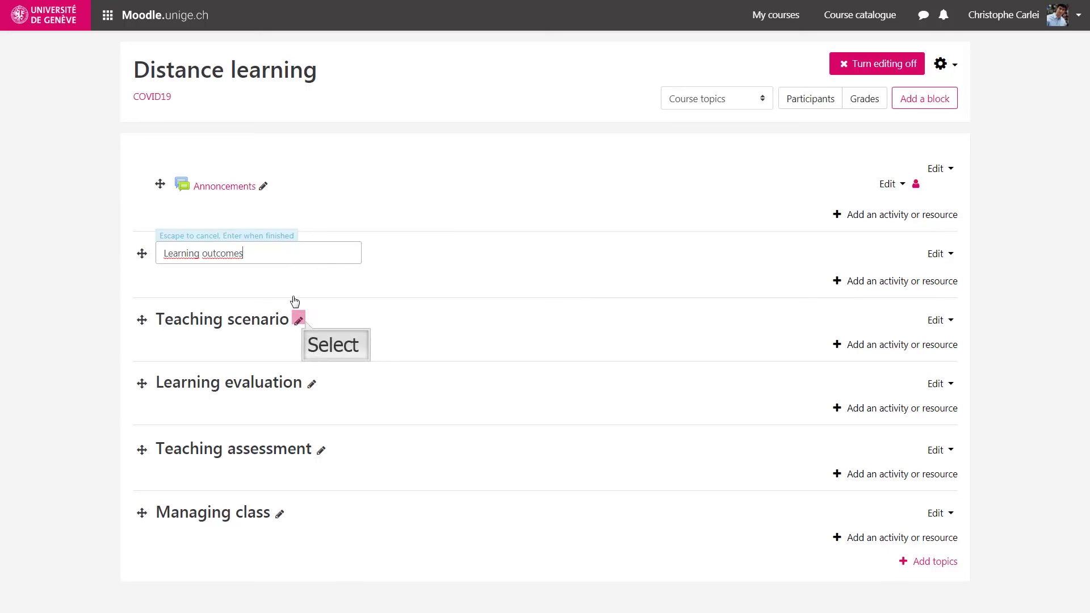
text(: March 11th)
key(Return)
click(298, 320)
key(End)
text(: March 18th)
key(Return)
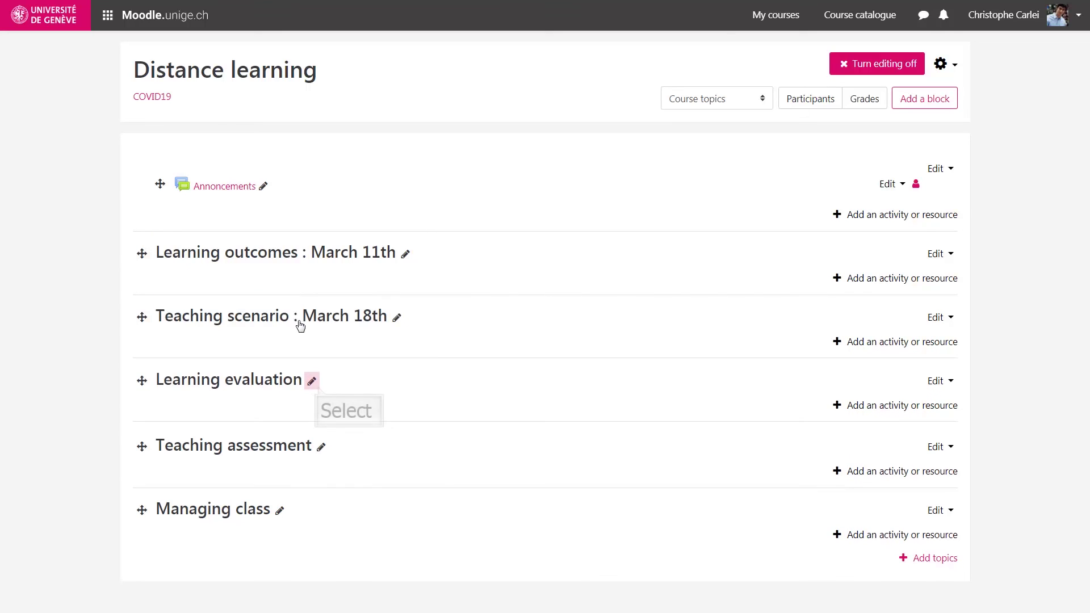
Step: Add dates to the remaining headings, from 'Learning evaluation: March 25th' to 'Managing class: April 8th'
click(311, 383)
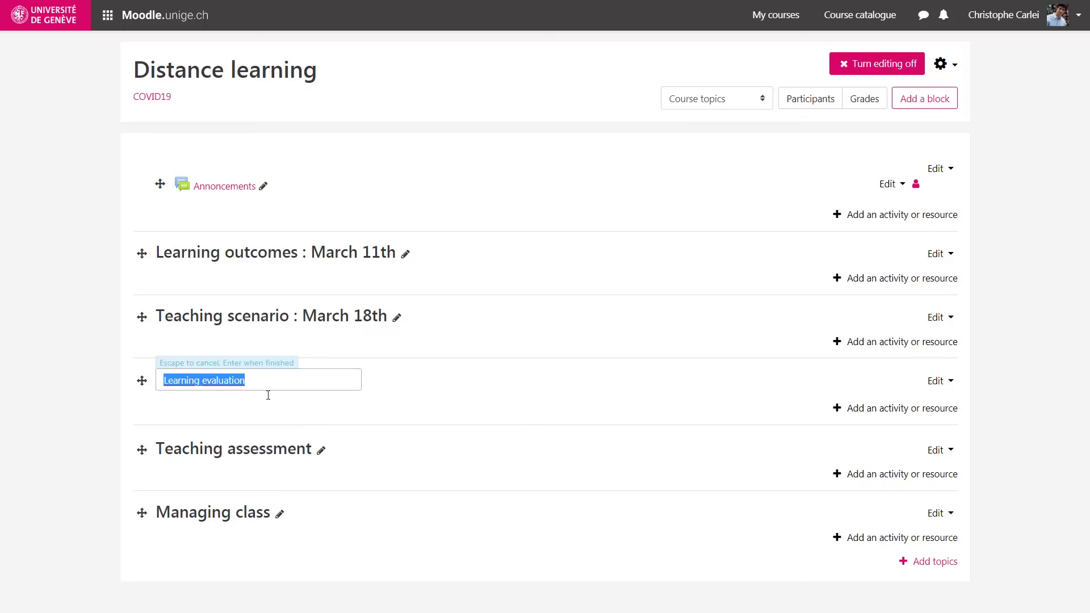
key(End)
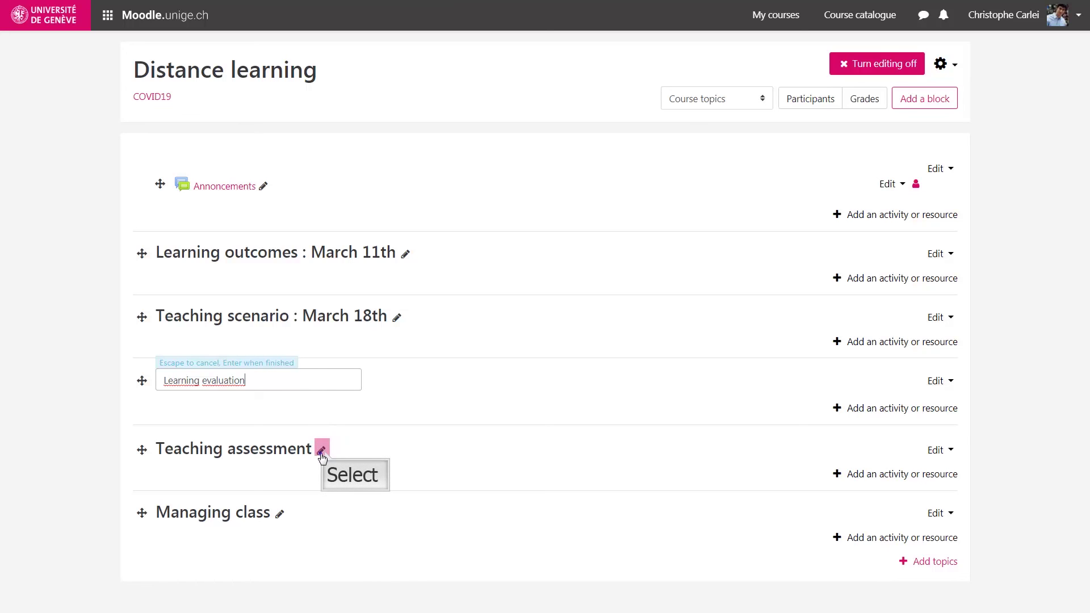
text(: March 25th)
key(Return)
text(: April 1st)
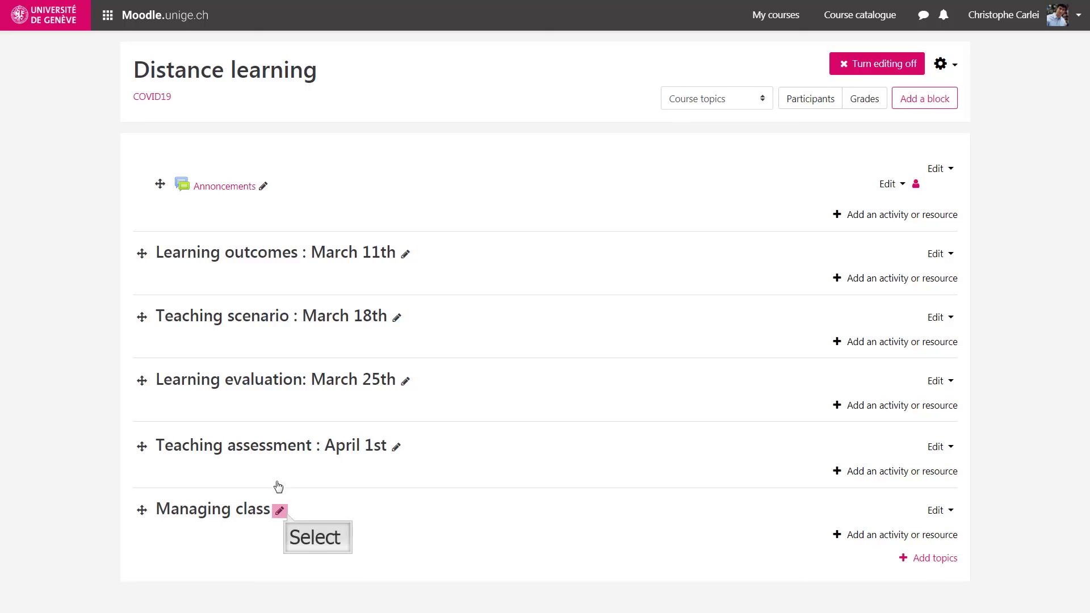
click(279, 511)
text(: April 8th)
key(Return)
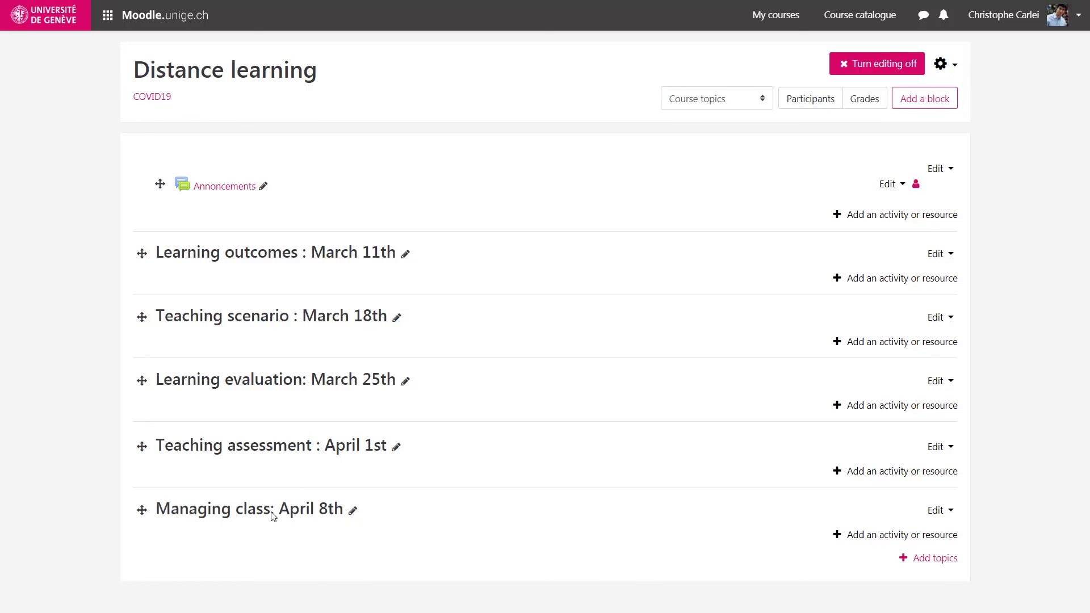